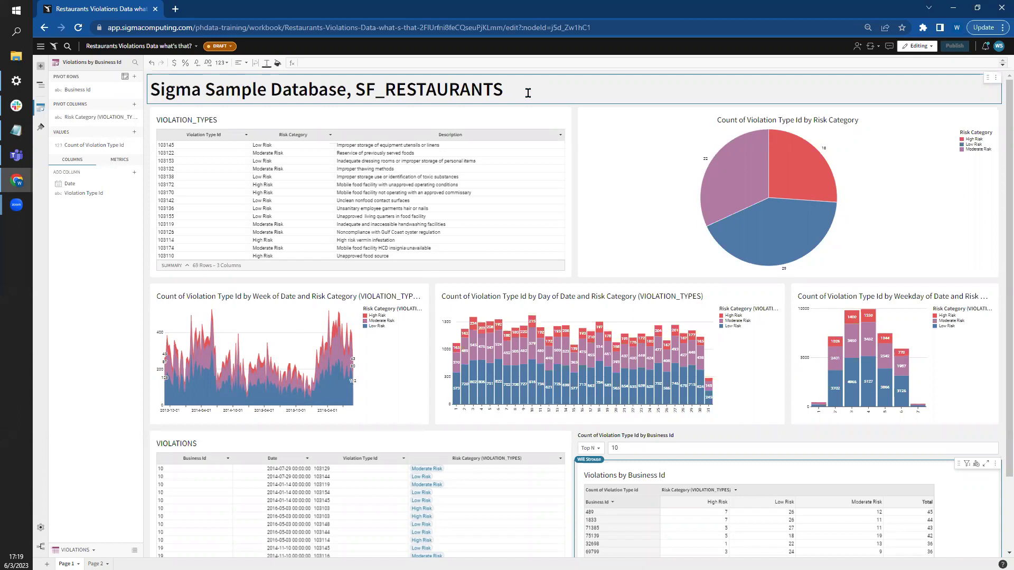
# - Select the pie chart, then reselect the Violations by Business Id pivot table
pyautogui.scroll(-1, 528, 93)
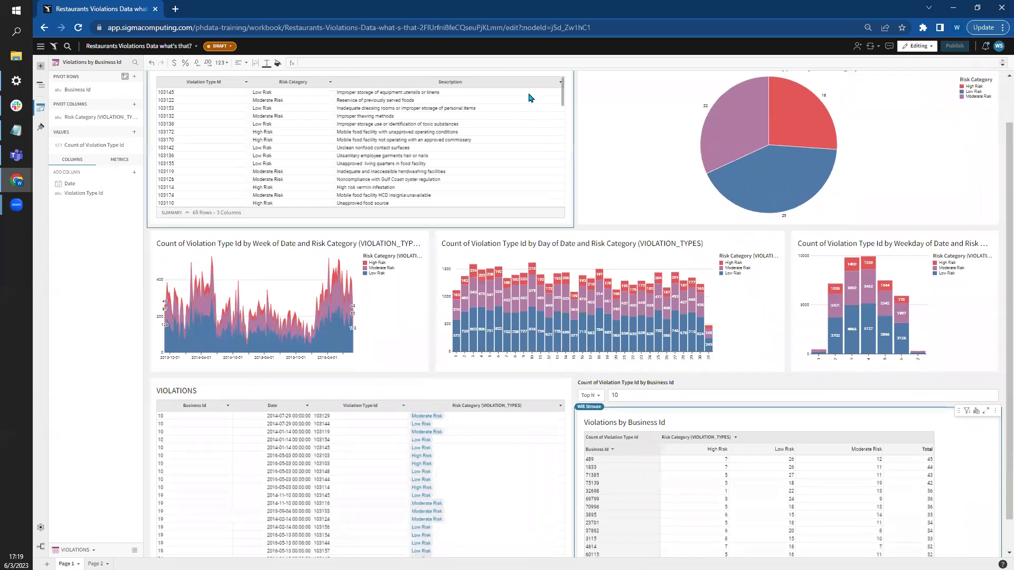
pyautogui.scroll(1, 581, 211)
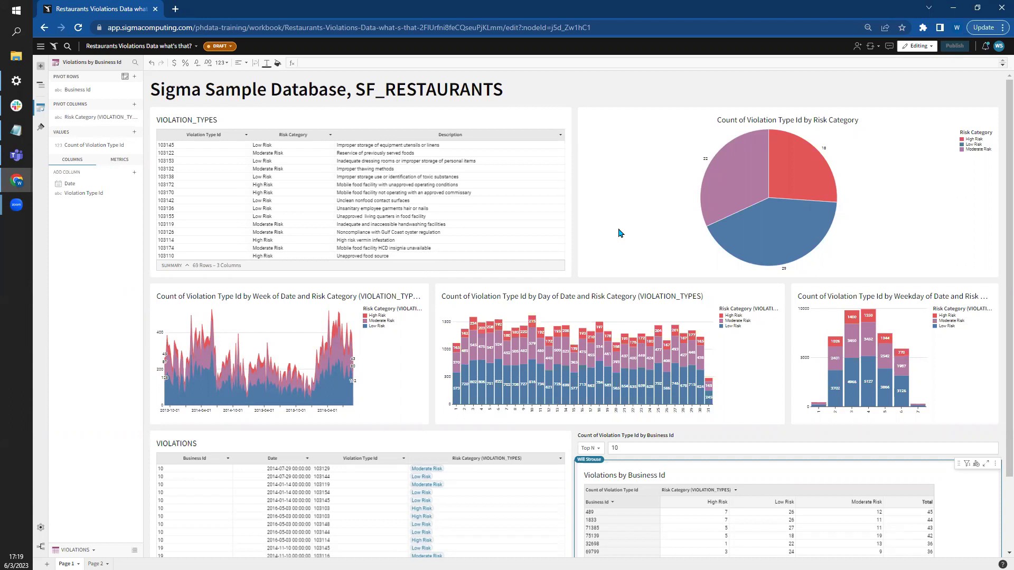
pyautogui.click(642, 206)
pyautogui.click(783, 504)
# - Preview the pivot table's export form, then open the workbook's Schedule Exports list instead
pyautogui.click(995, 464)
pyautogui.moveTo(939, 405)
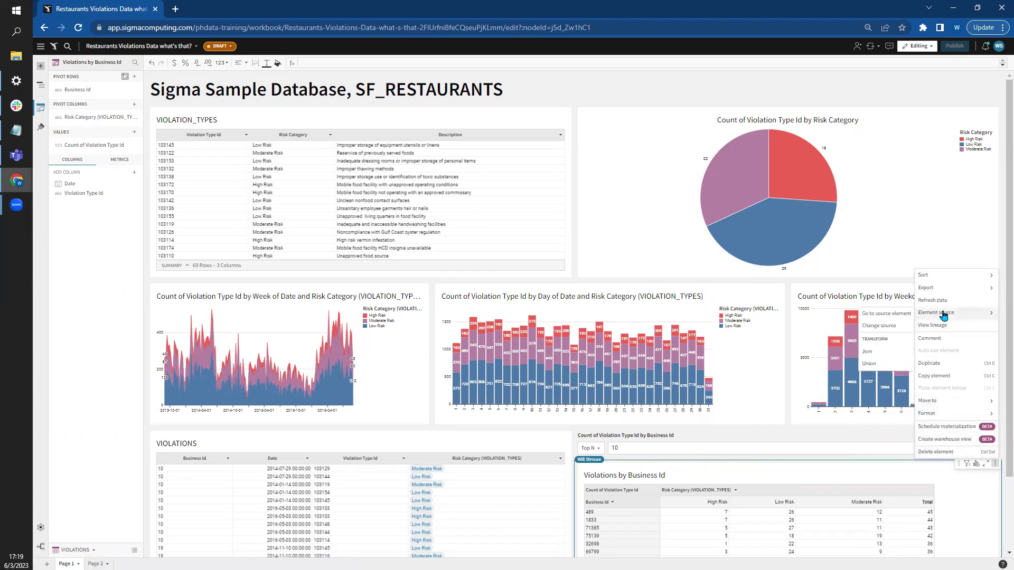
pyautogui.moveTo(934, 289)
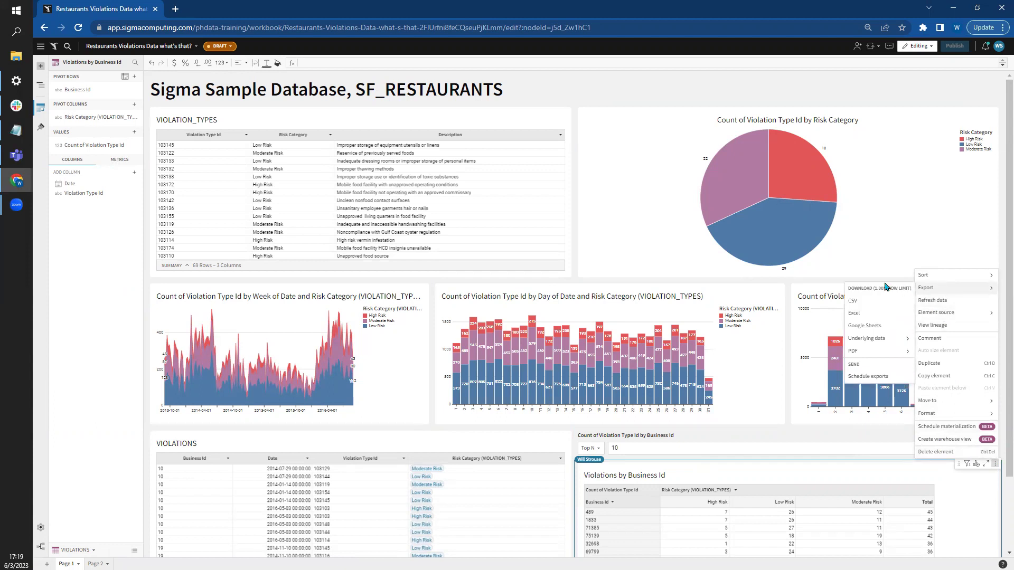
pyautogui.click(874, 377)
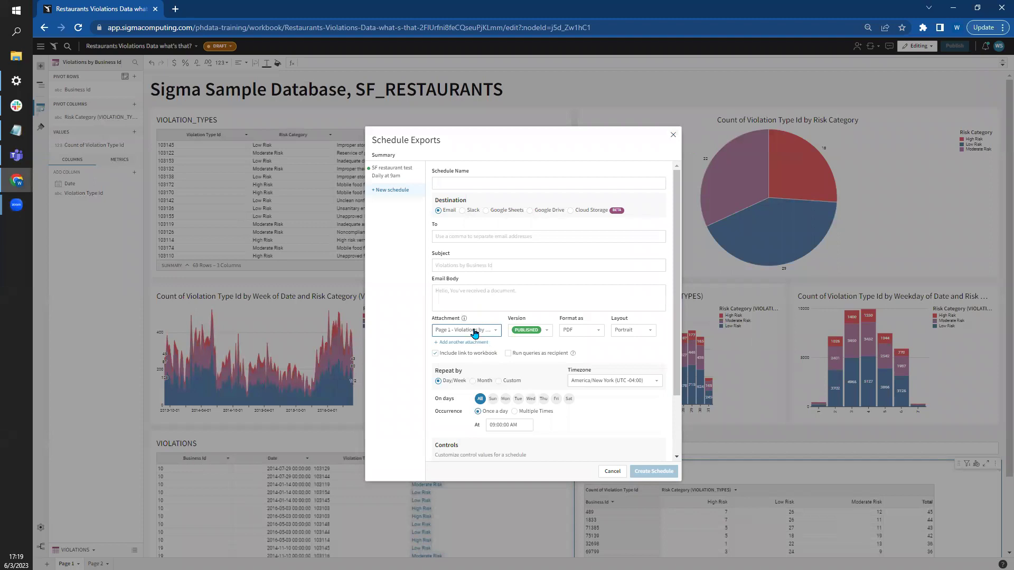
pyautogui.click(474, 331)
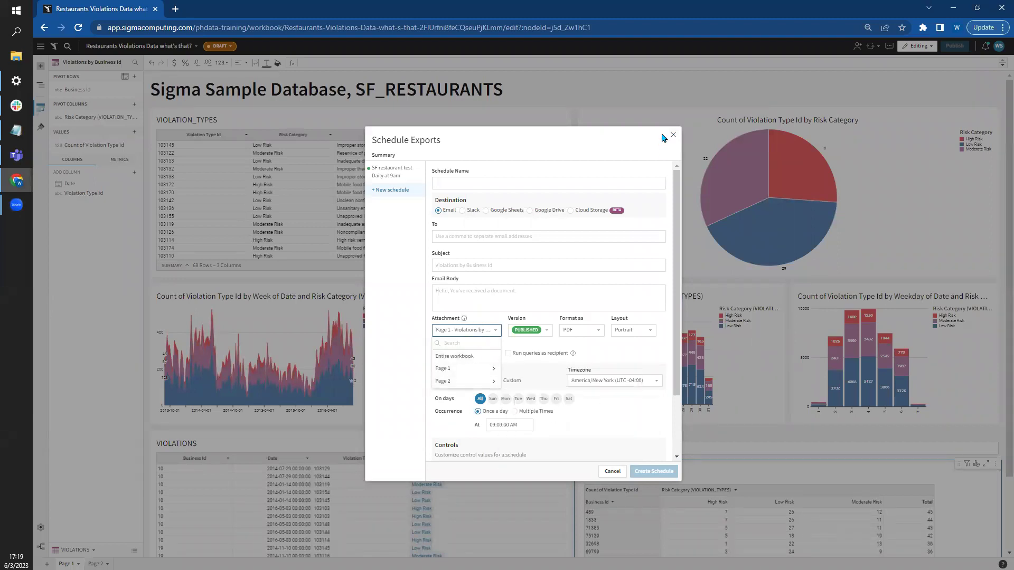
pyautogui.click(673, 135)
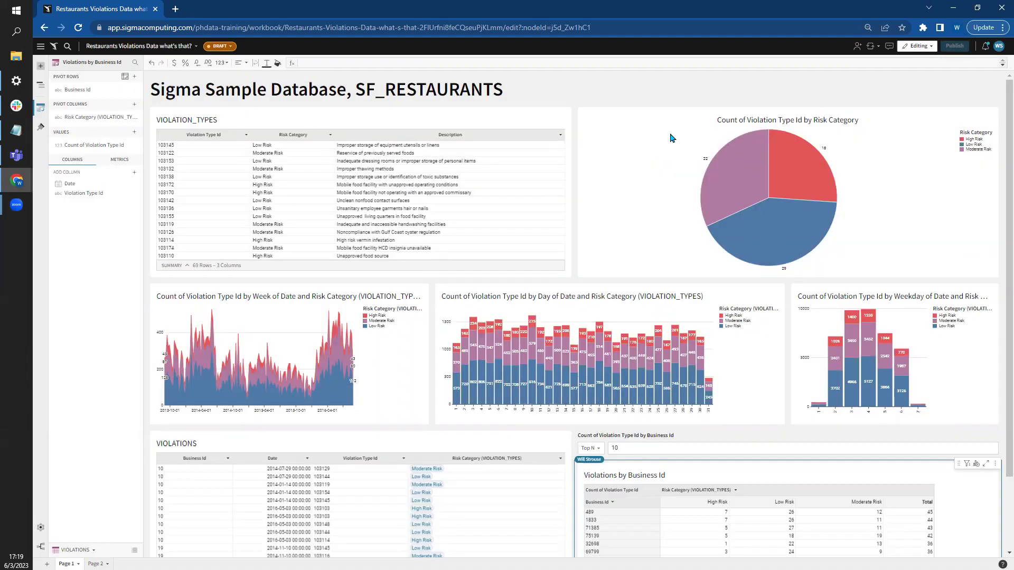
pyautogui.click(196, 47)
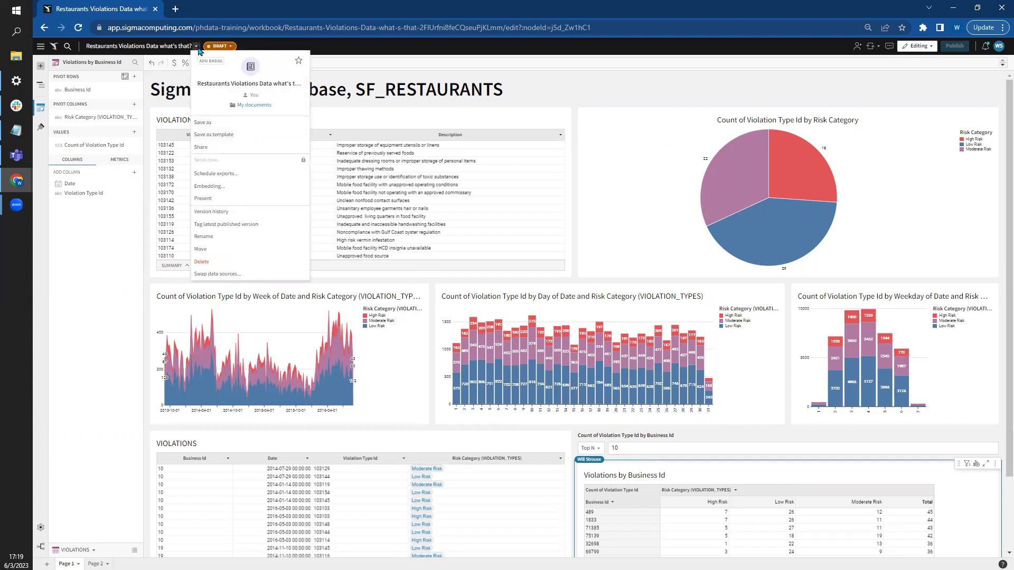
pyautogui.click(227, 174)
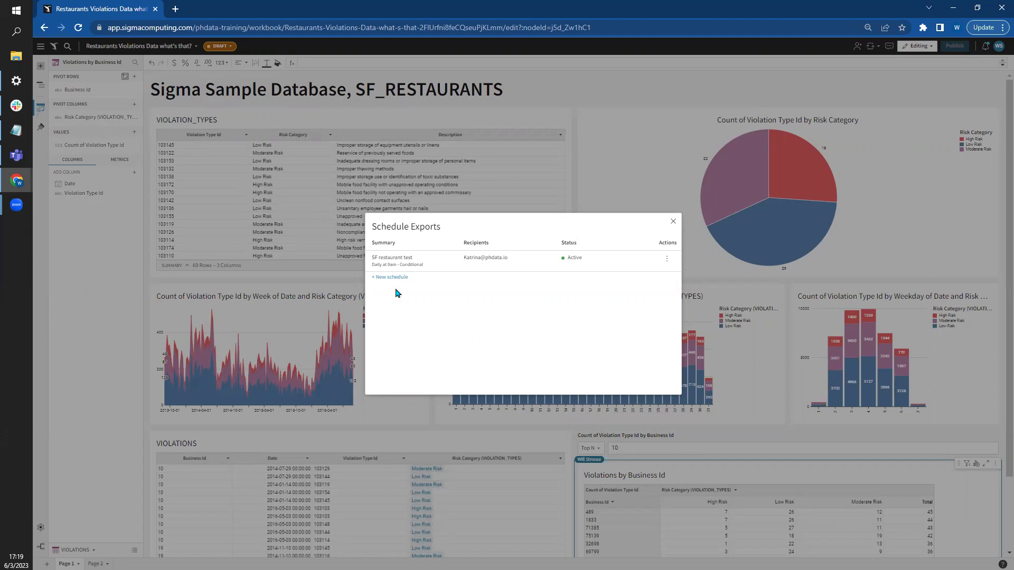
pyautogui.click(391, 278)
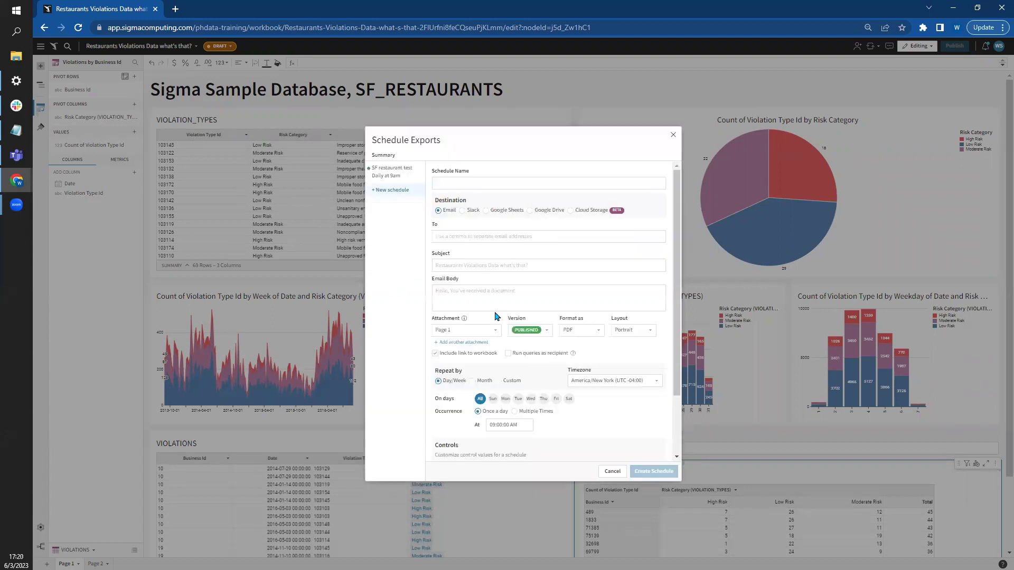
pyautogui.click(483, 179)
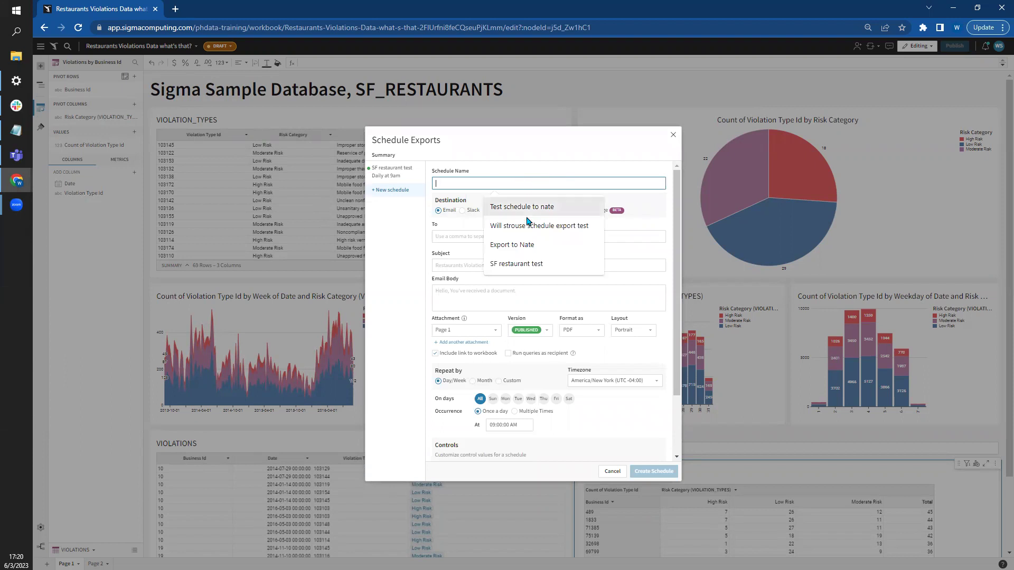
pyautogui.click(528, 263)
pyautogui.write('v1')
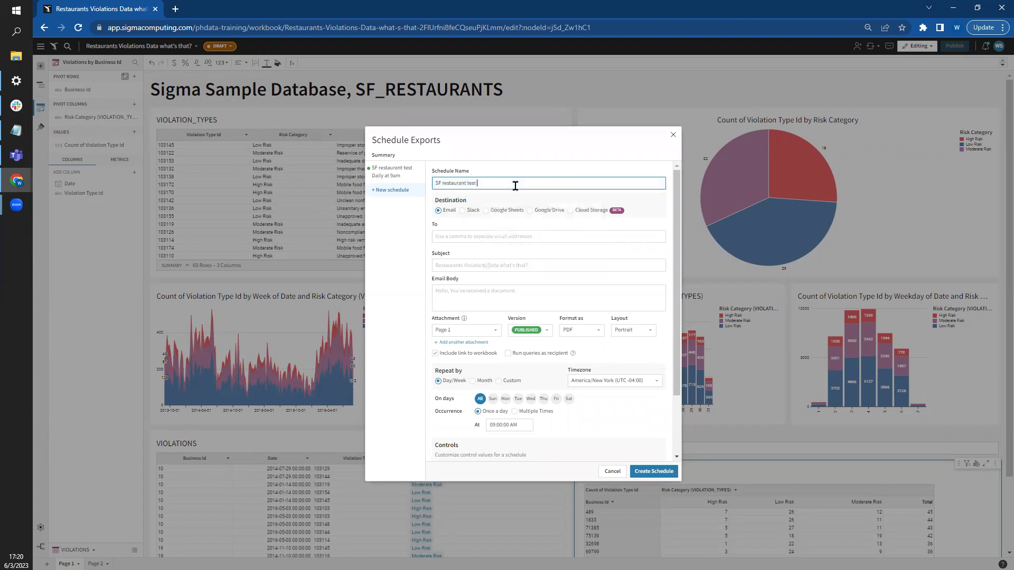
pyautogui.click(486, 235)
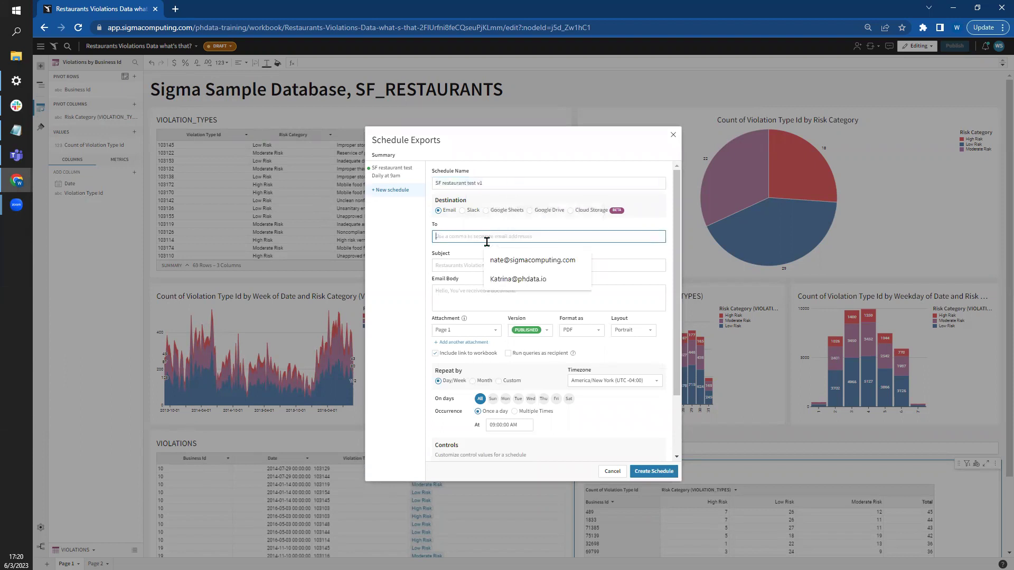
pyautogui.click(515, 276)
pyautogui.click(503, 266)
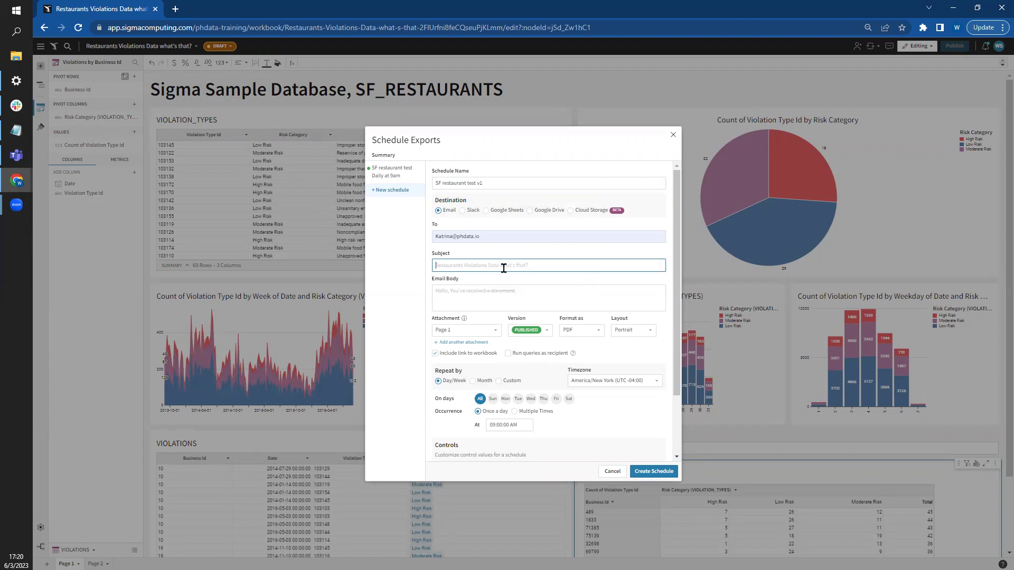
pyautogui.click(462, 211)
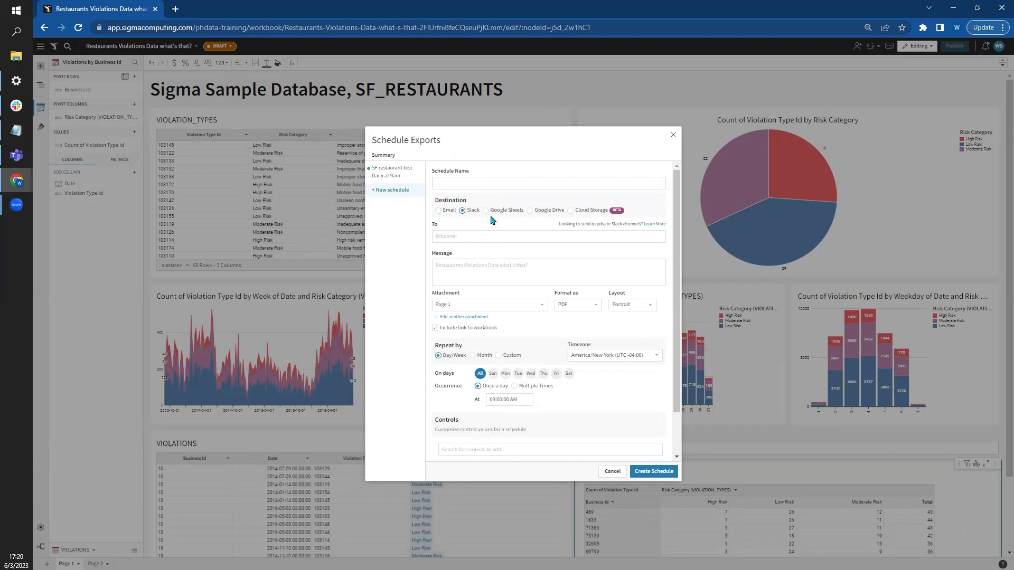
pyautogui.click(486, 211)
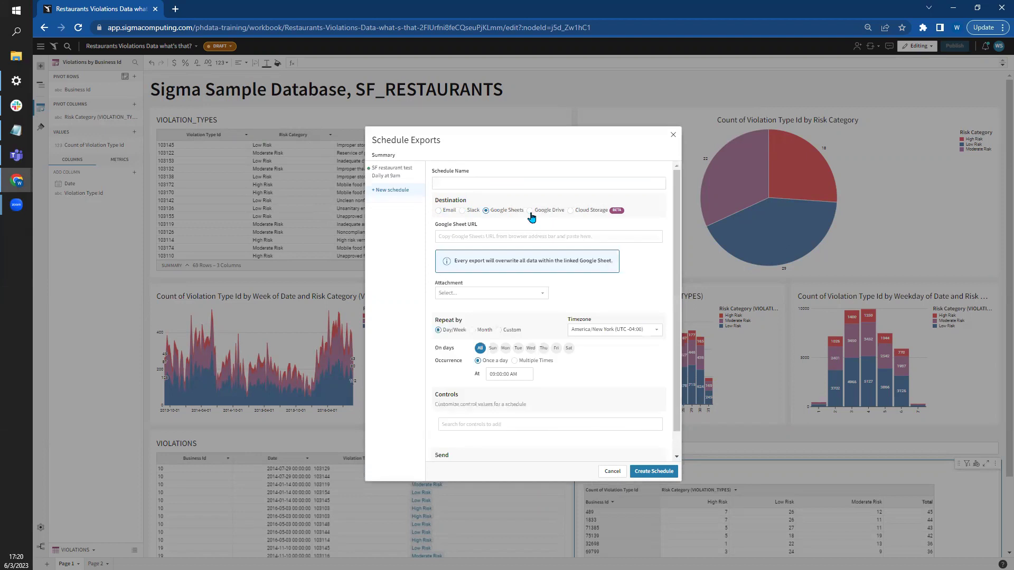
pyautogui.click(531, 213)
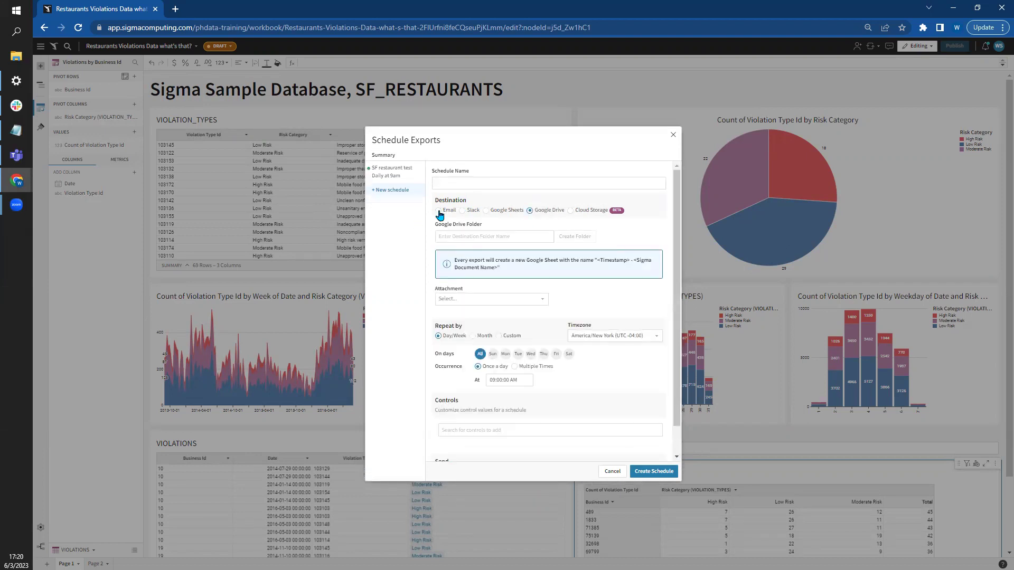
pyautogui.click(439, 211)
# - Name the schedule from the earlier 'SF restaurant test' with 'v1', and add the colleague as recipient
pyautogui.click(486, 179)
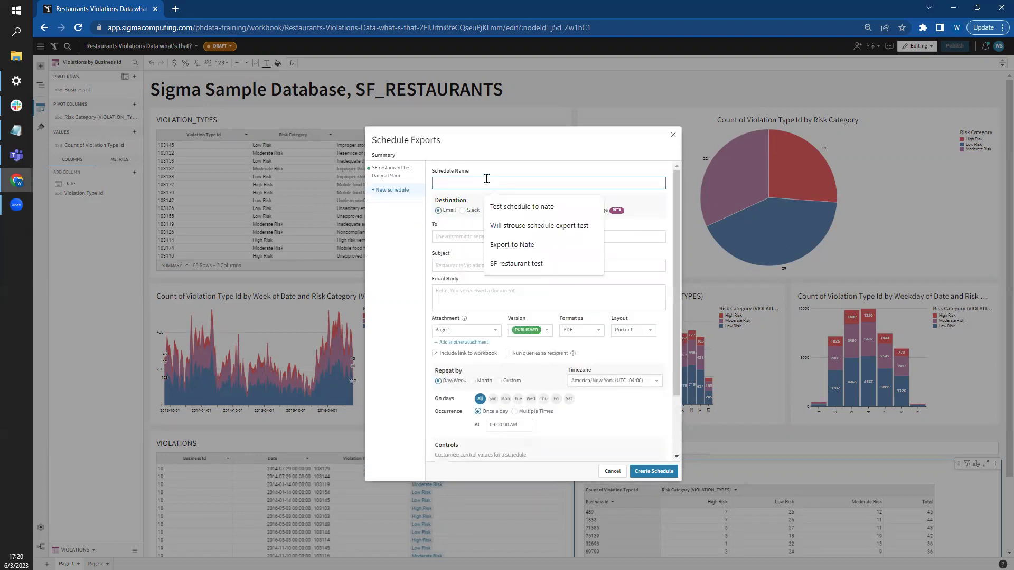
pyautogui.click(525, 264)
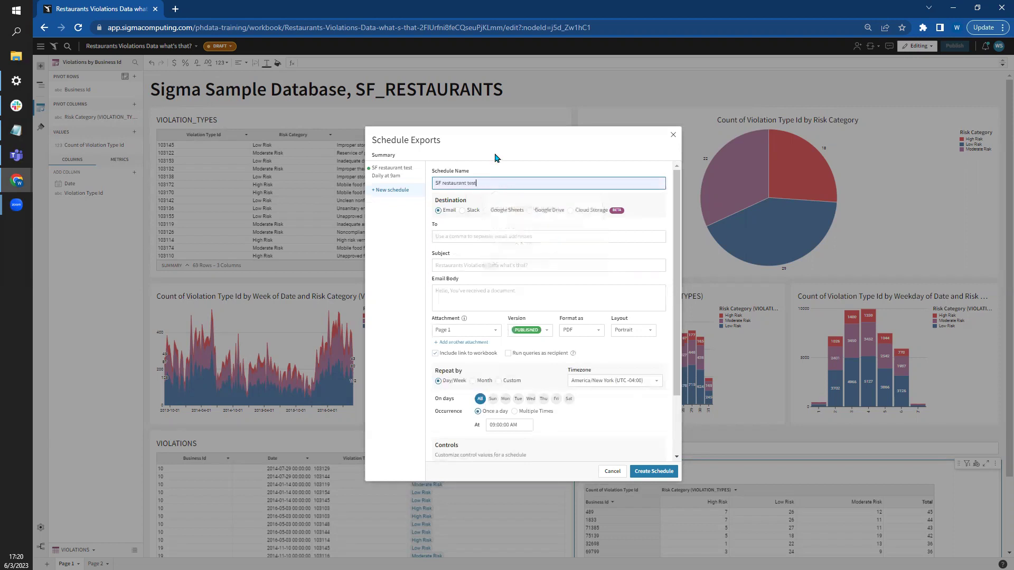
pyautogui.write('v1')
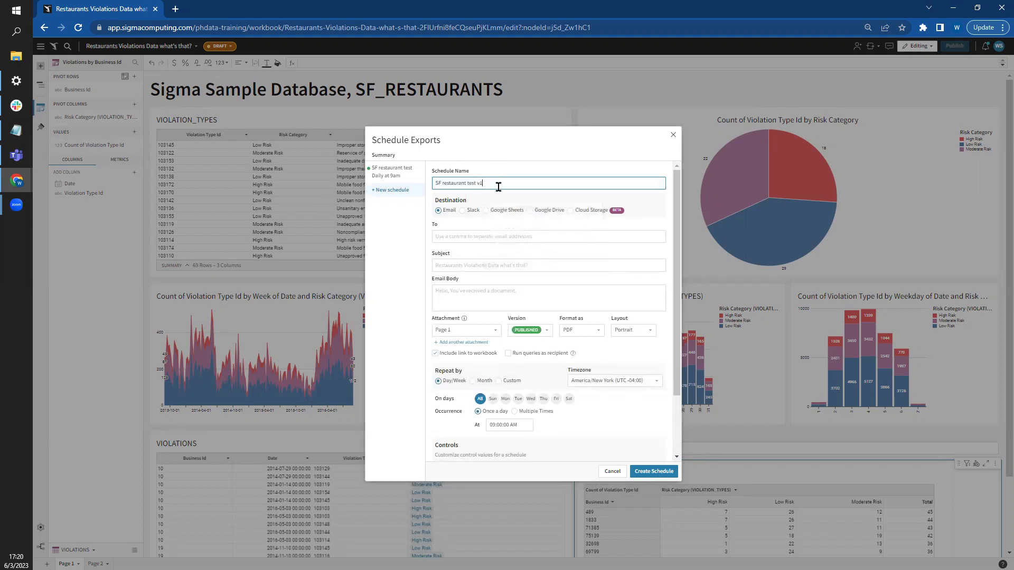
pyautogui.click(489, 236)
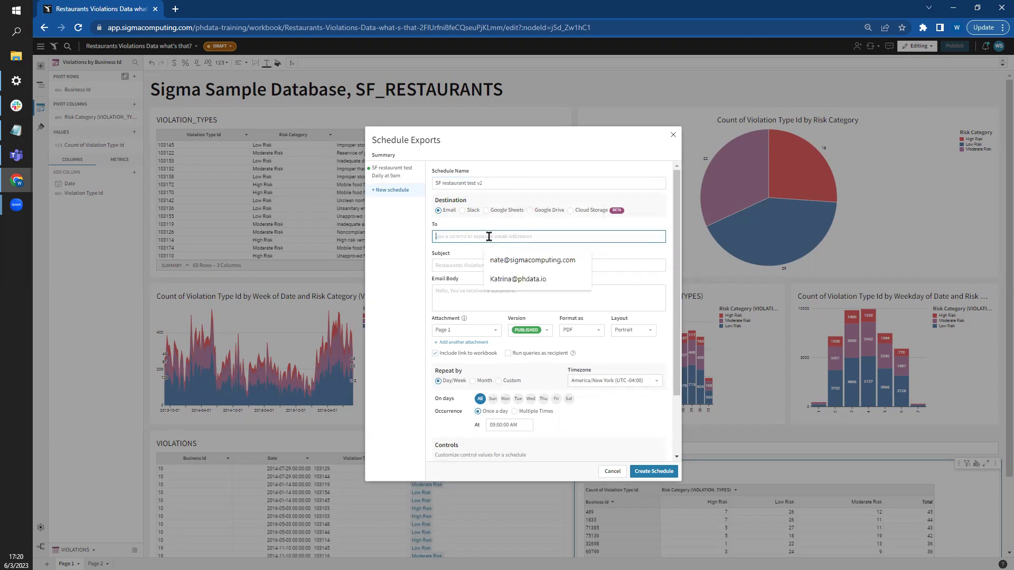
pyautogui.click(526, 276)
# - Set the subject to 'test 2' and the email body to the pasted schedule name plus 'v2'
pyautogui.click(448, 265)
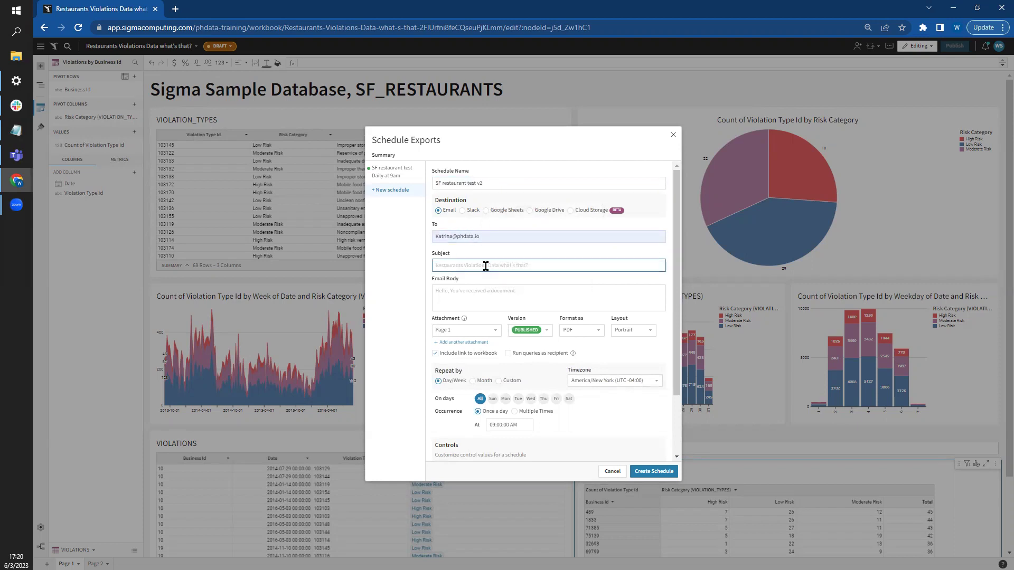
pyautogui.write('test 2')
pyautogui.click(482, 290)
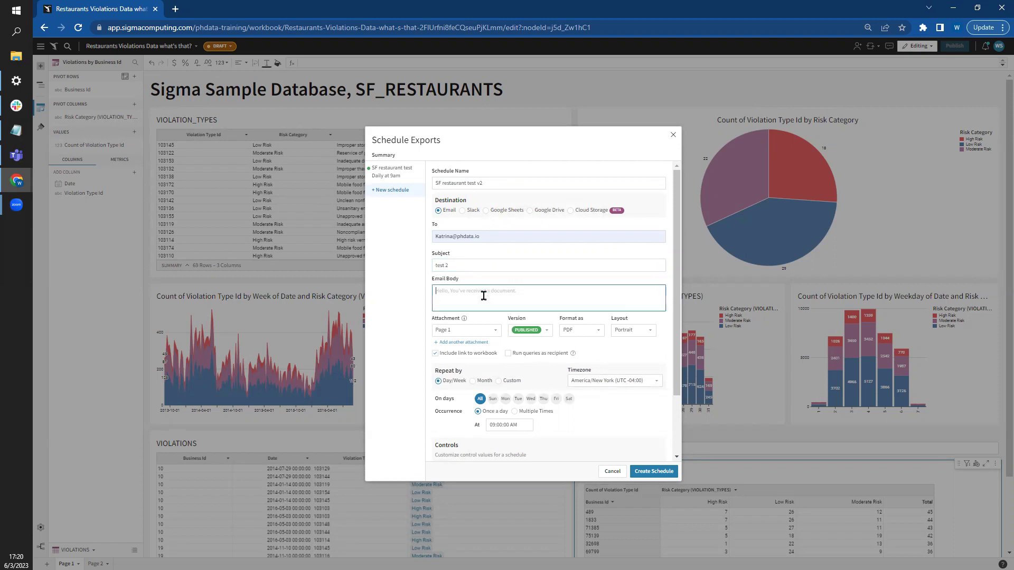
pyautogui.write('SF restaurant test')
pyautogui.write('v2')
pyautogui.scroll(-2, 506, 370)
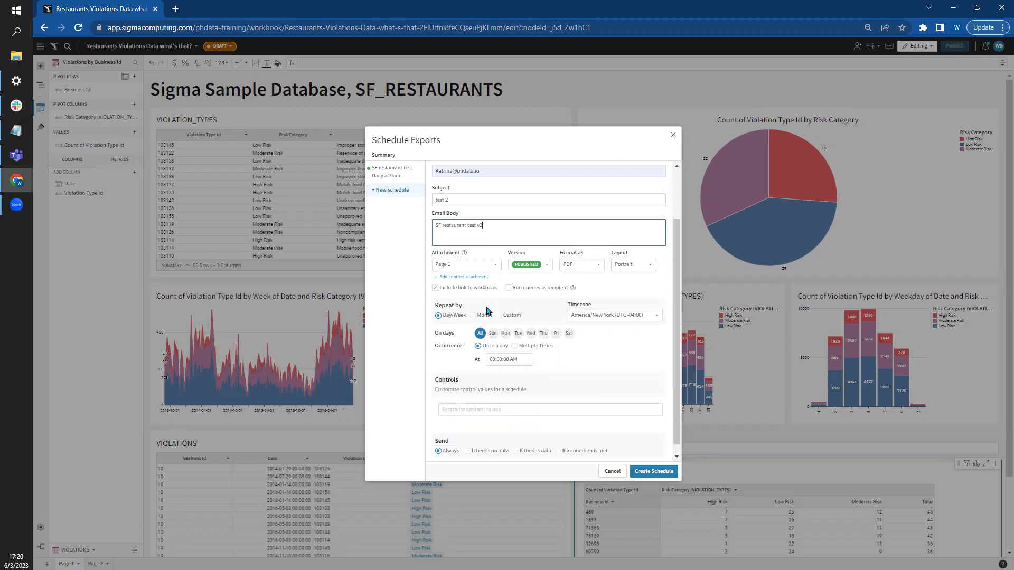
pyautogui.click(498, 257)
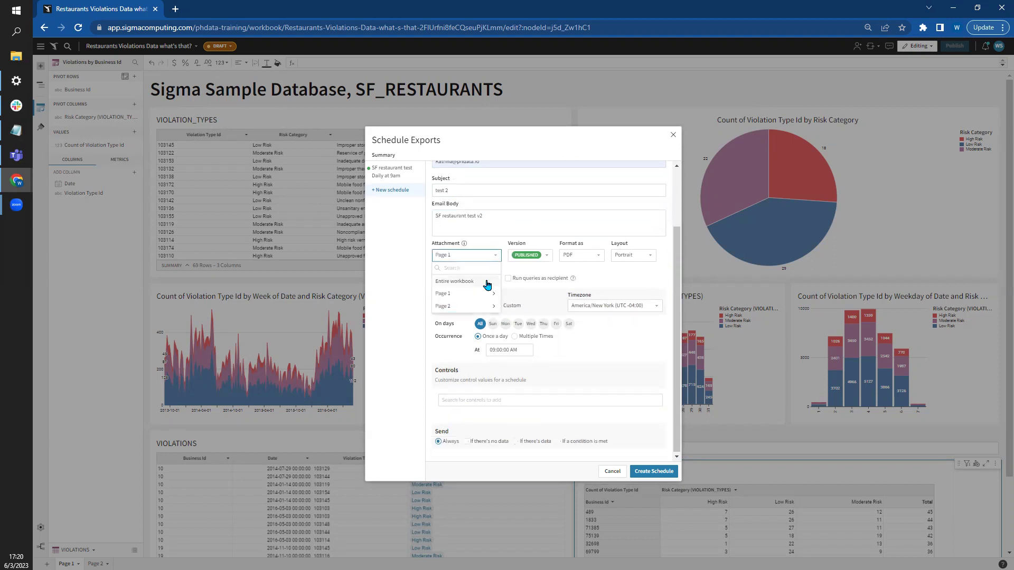
pyautogui.moveTo(468, 299)
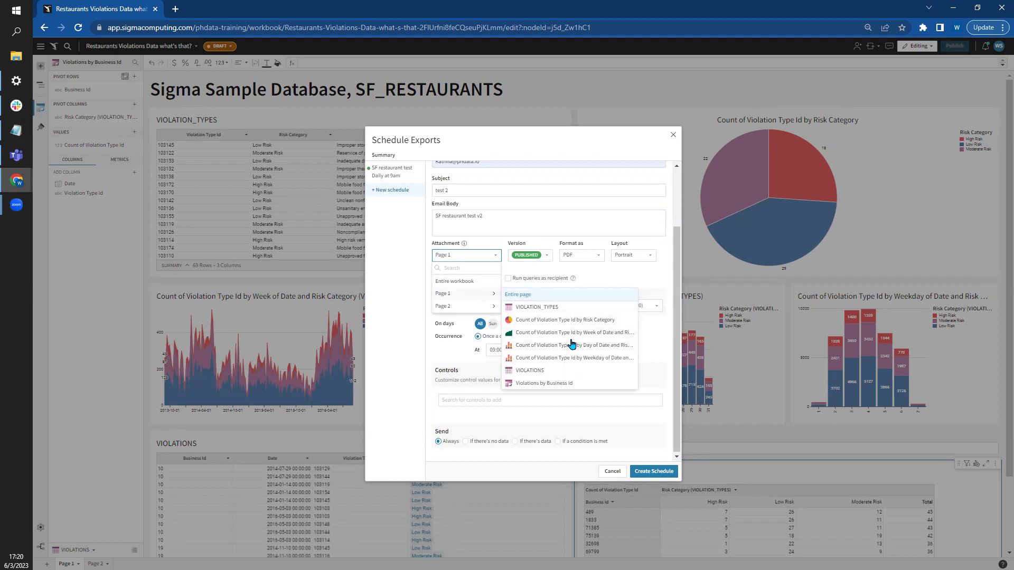
pyautogui.click(600, 275)
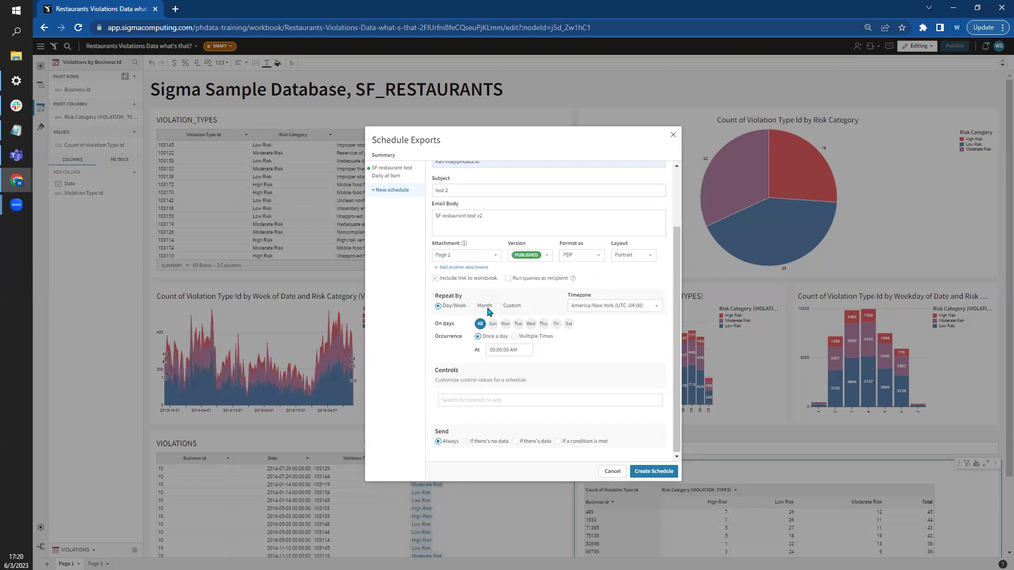
pyautogui.scroll(1, 488, 309)
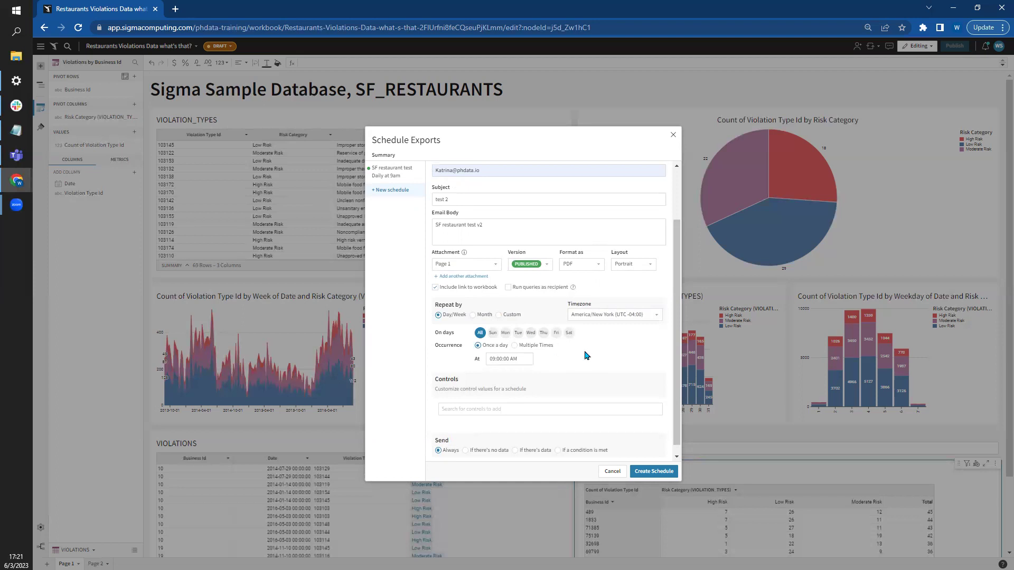
pyautogui.scroll(-1, 565, 372)
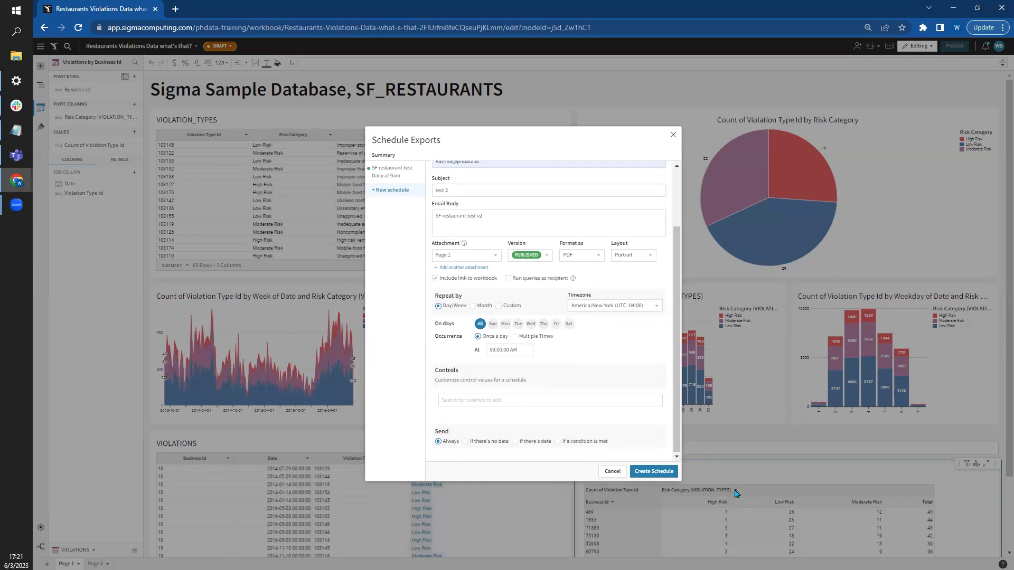
pyautogui.click(512, 404)
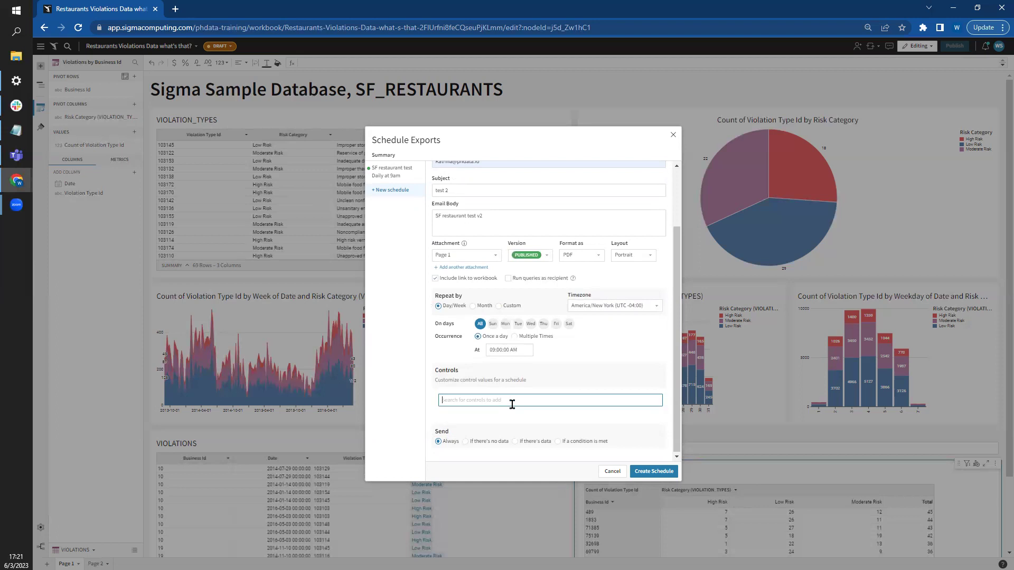
pyautogui.click(512, 413)
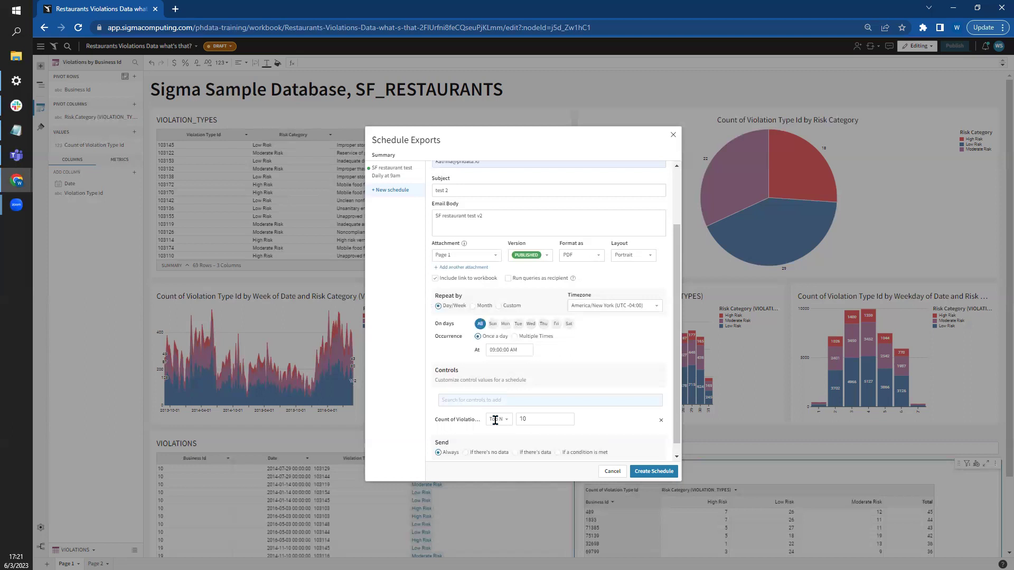
pyautogui.click(661, 421)
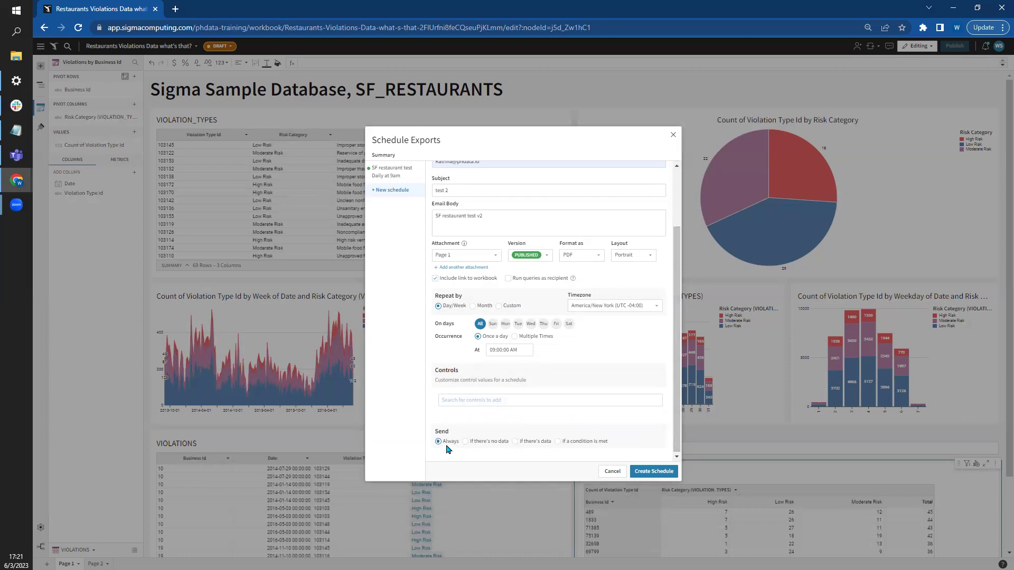
# - Send only if a condition is met, checking the Page 1 VIOLATION_TYPES element
pyautogui.click(465, 441)
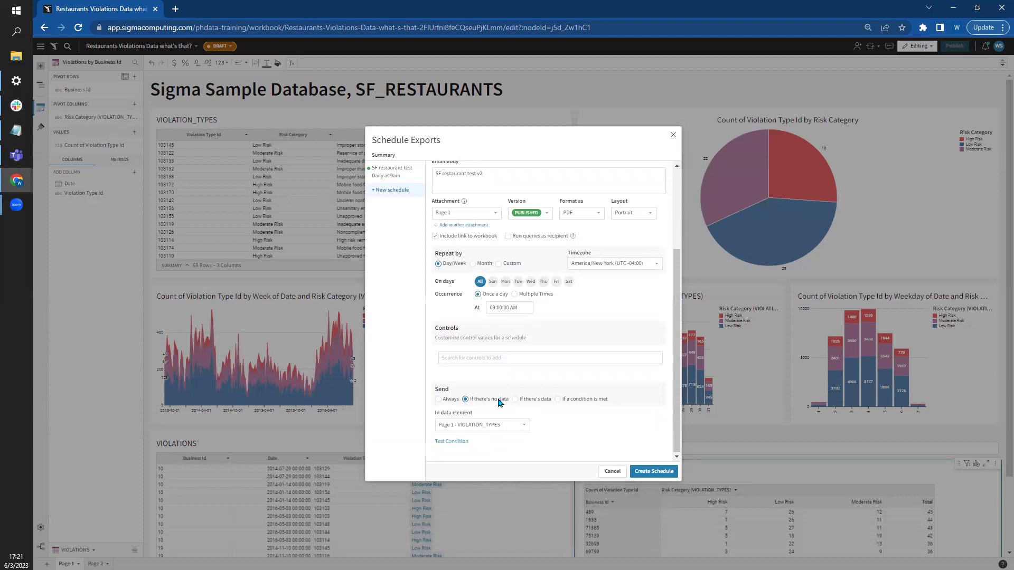
pyautogui.click(559, 400)
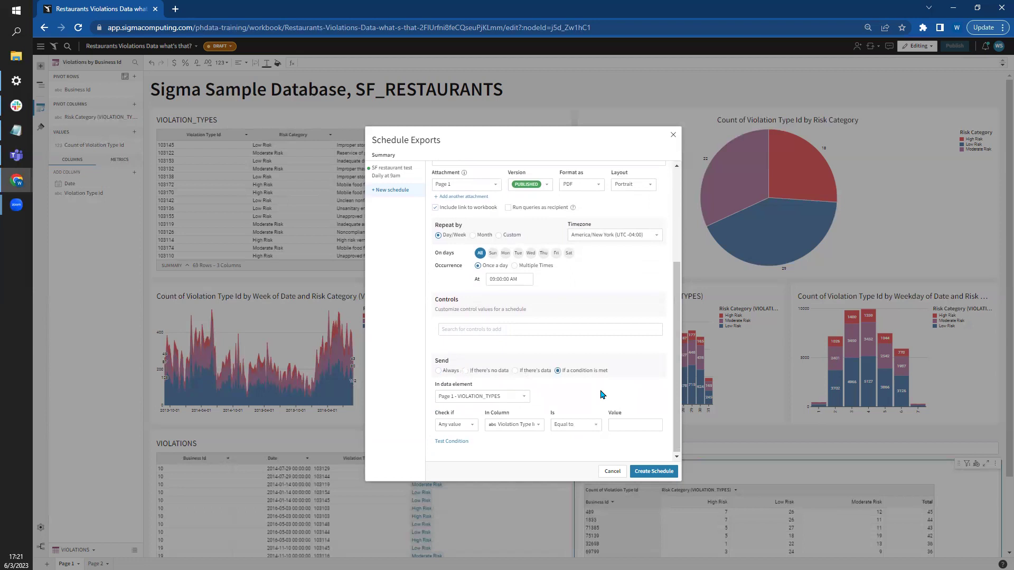
pyautogui.click(481, 400)
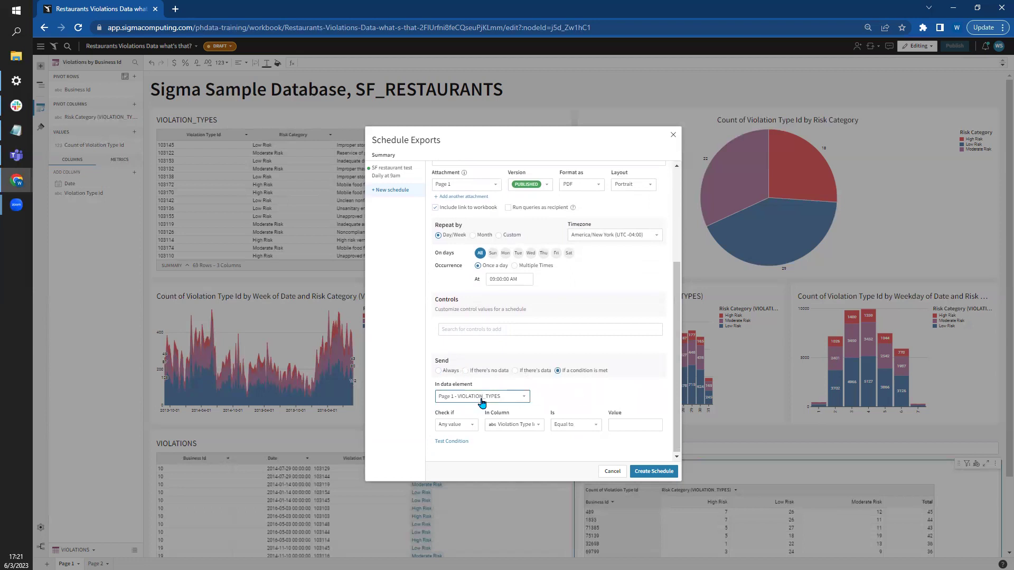
pyautogui.click(577, 396)
# - Set the condition to Risk Category equals 'High Risk'
pyautogui.click(470, 424)
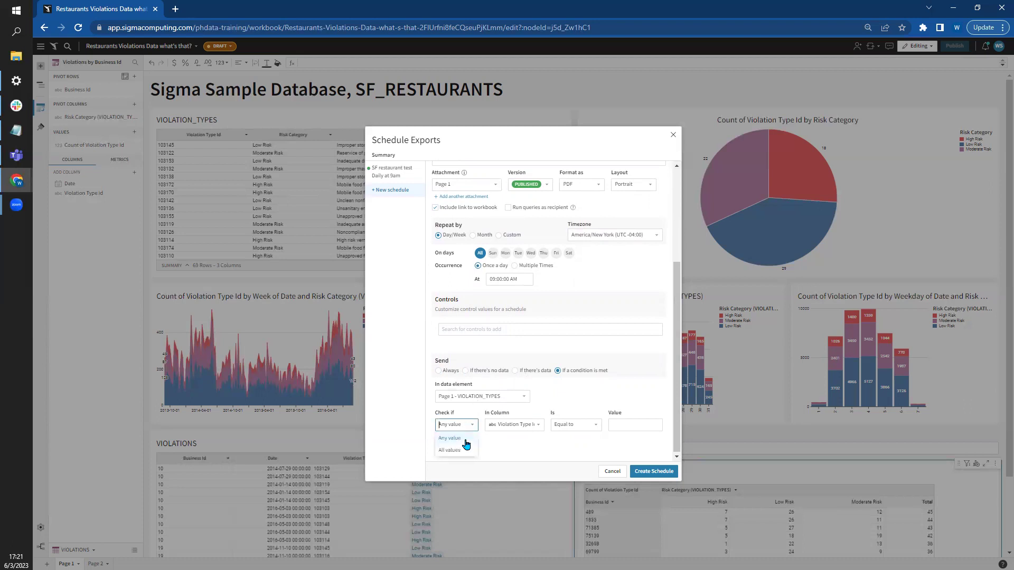
pyautogui.click(516, 421)
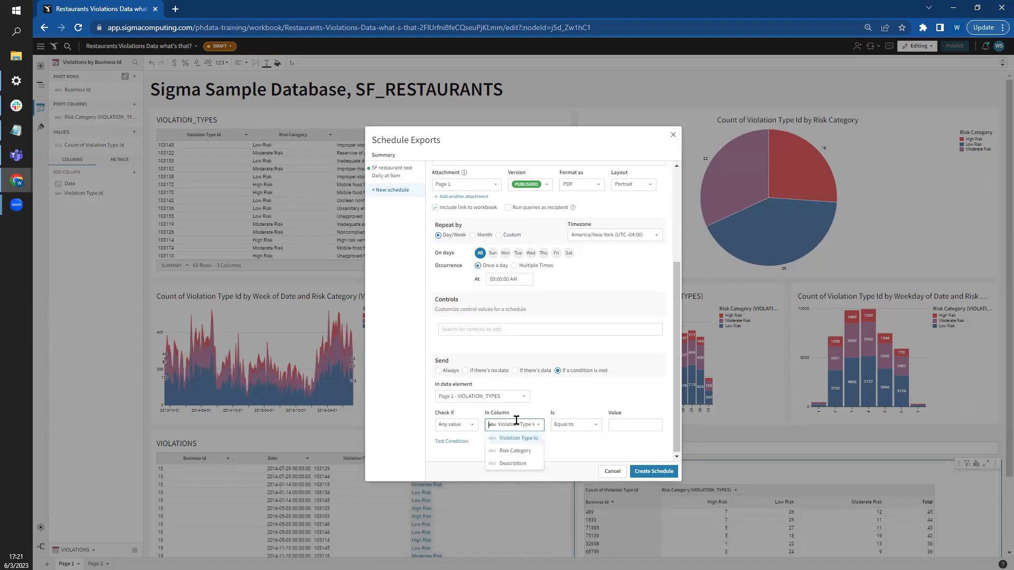
pyautogui.click(514, 452)
pyautogui.click(563, 425)
pyautogui.click(632, 424)
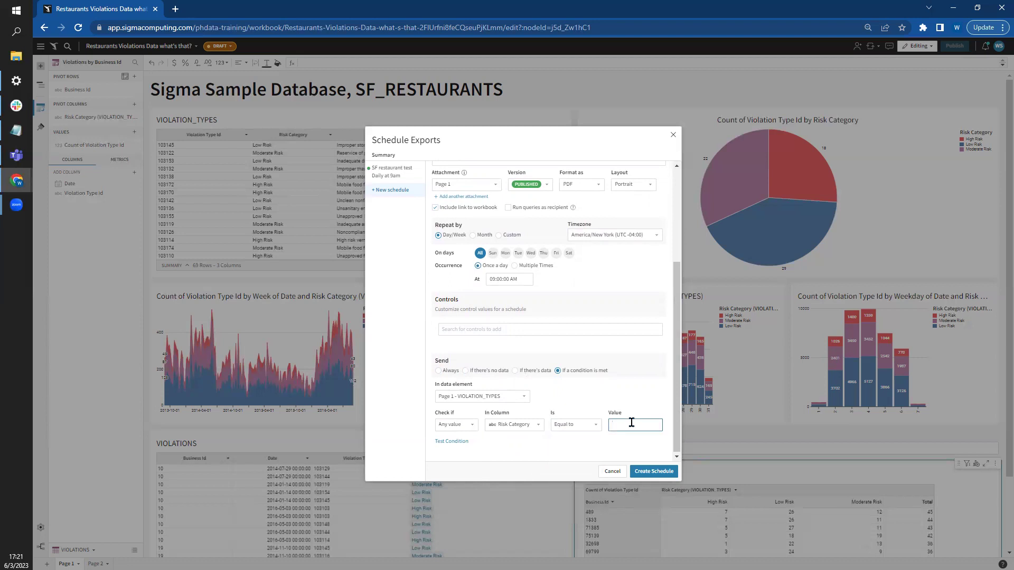
pyautogui.write('High Risk')
pyautogui.click(593, 443)
# - Test the condition to confirm that matching High Risk data exists
pyautogui.click(456, 442)
pyautogui.scroll(5, 580, 359)
pyautogui.scroll(-3, 581, 359)
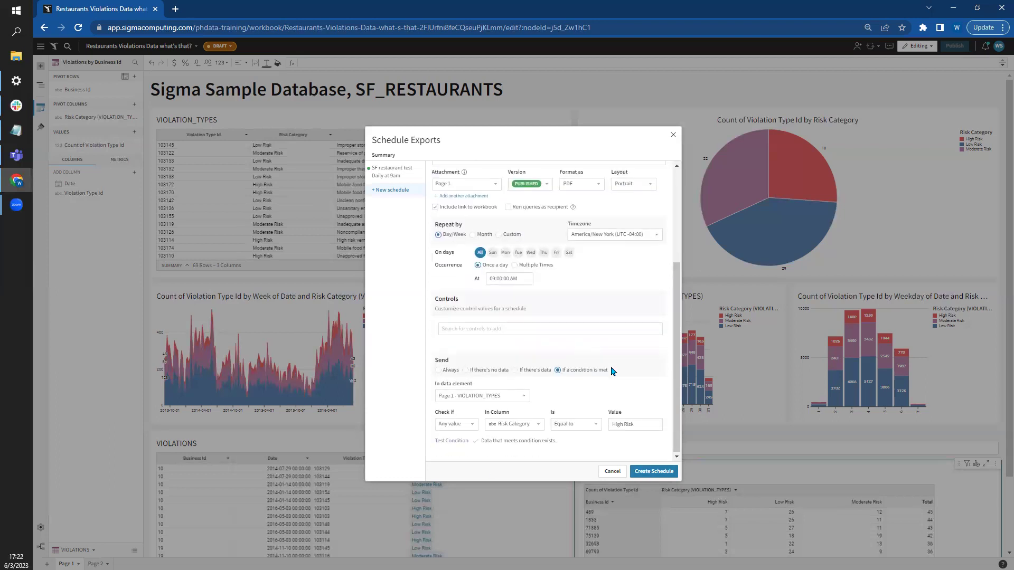
# - Create the SF restaurant test v2 schedule so it is listed as an active conditional export
pyautogui.click(656, 475)
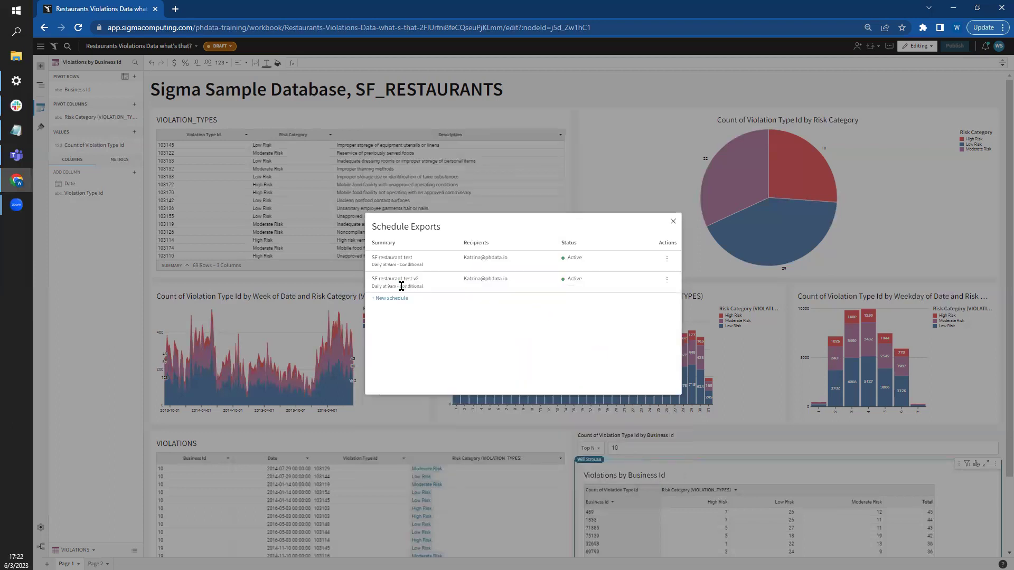